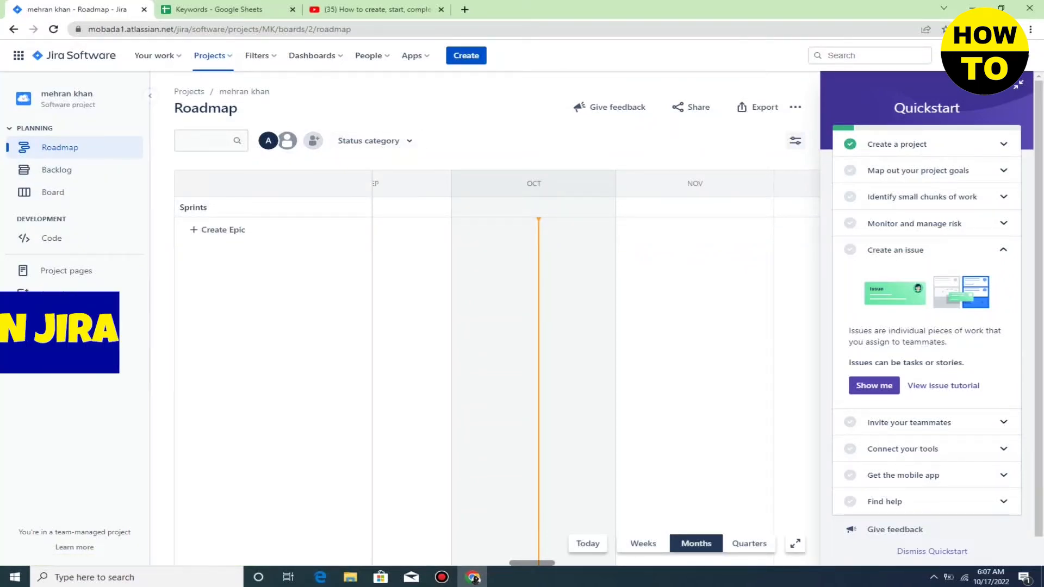
Step: Create a second sprint, MK Sprint 2, in the project backlog
left_click(56, 170)
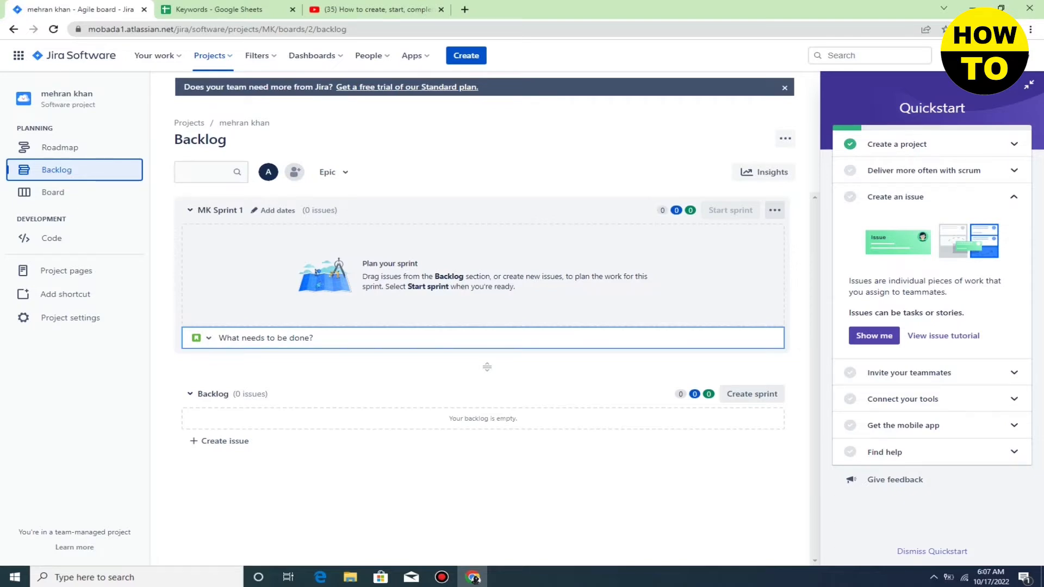
left_click(751, 393)
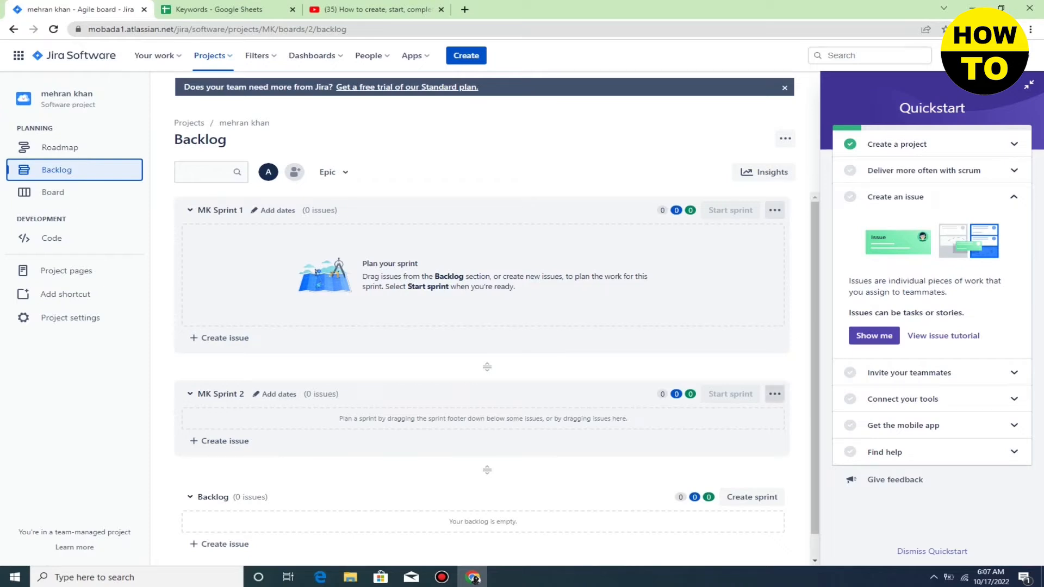
Step: Edit MK Sprint 2: name 'level', 1-week duration starting 14 October 2022
left_click(775, 394)
left_click(748, 436)
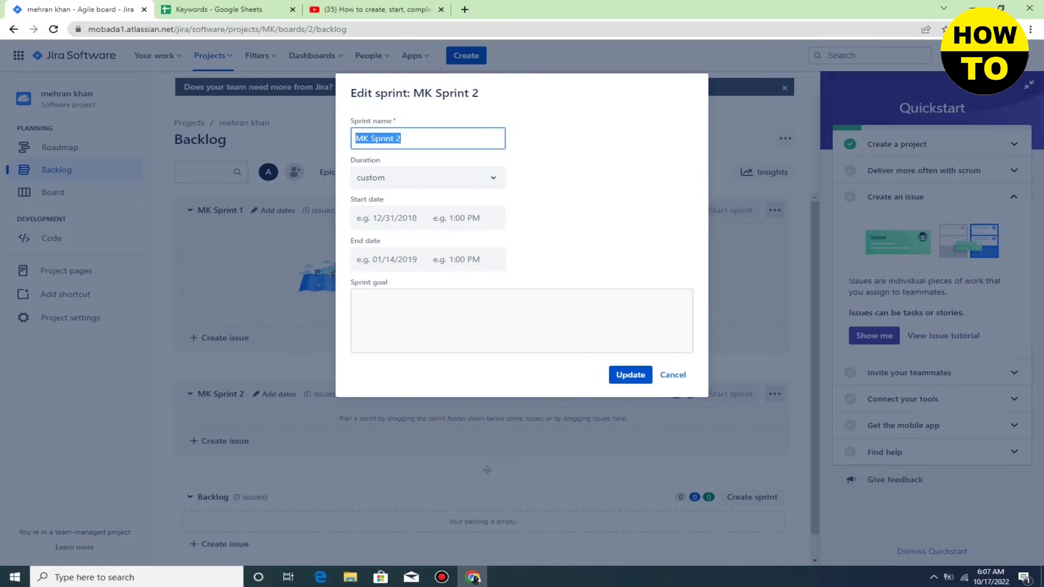
type("le")
type("vel")
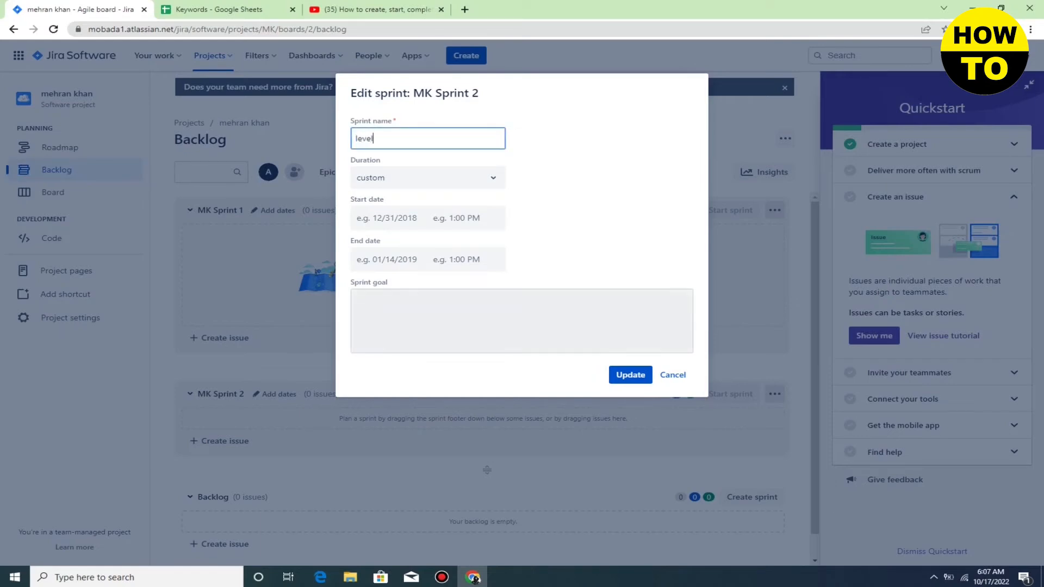
left_click(426, 177)
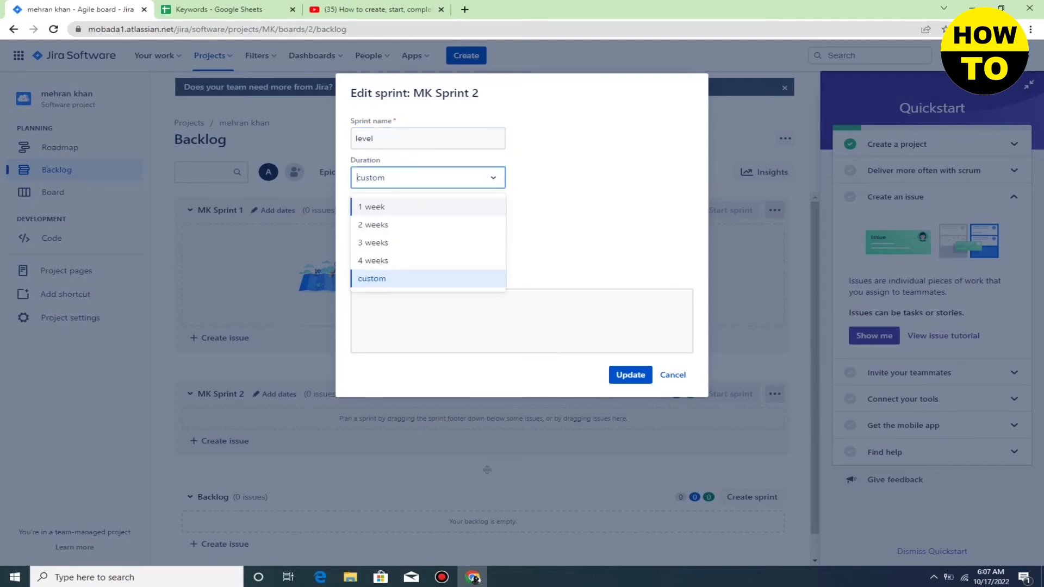
left_click(371, 207)
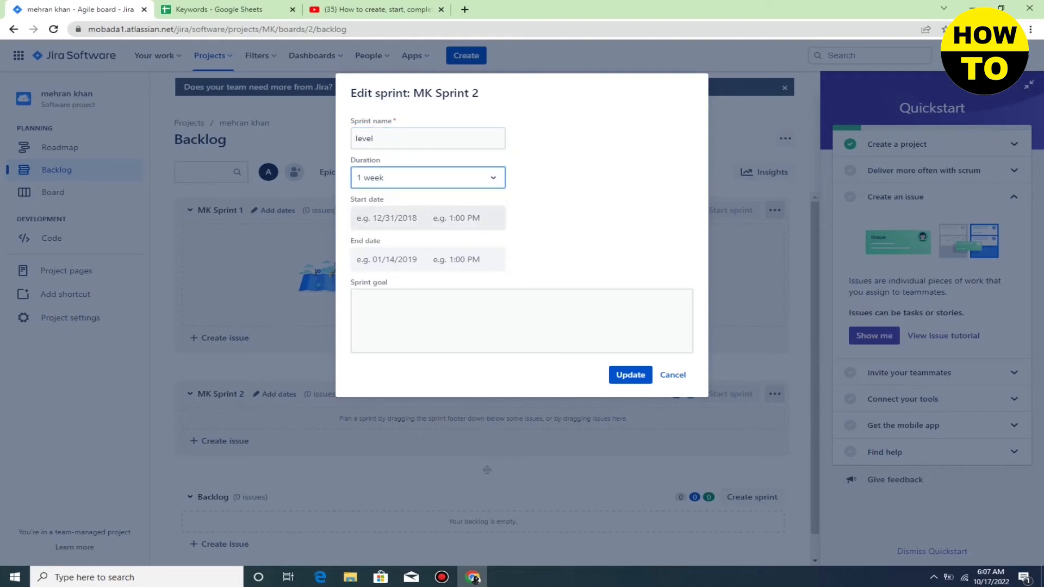
left_click(392, 218)
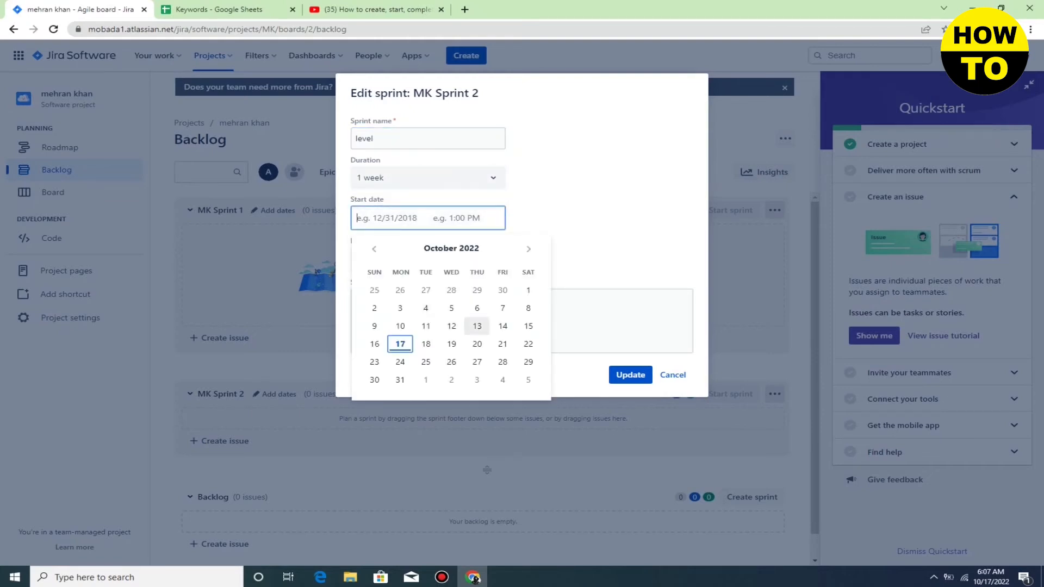
left_click(502, 325)
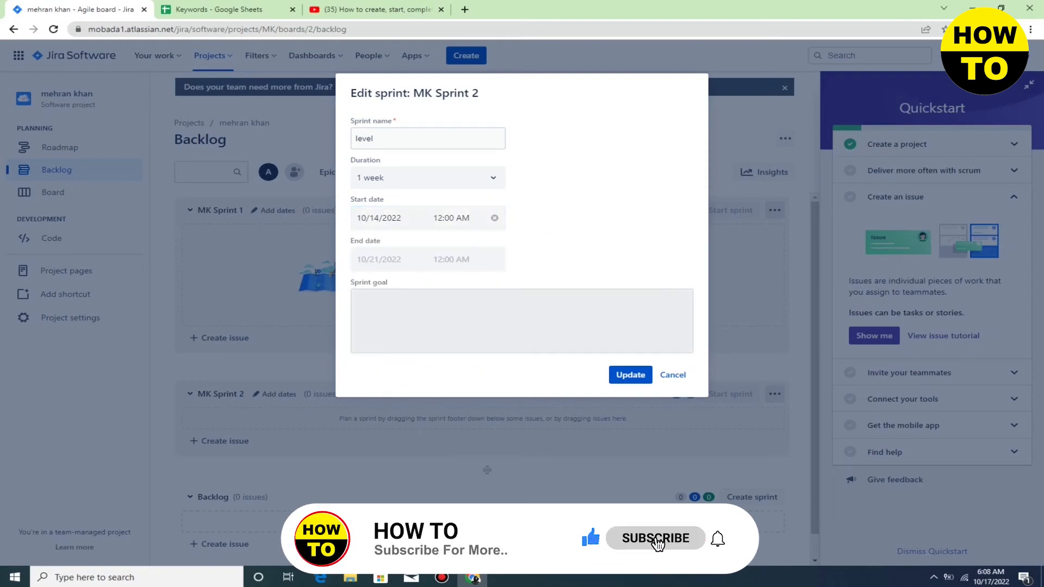
left_click(522, 321)
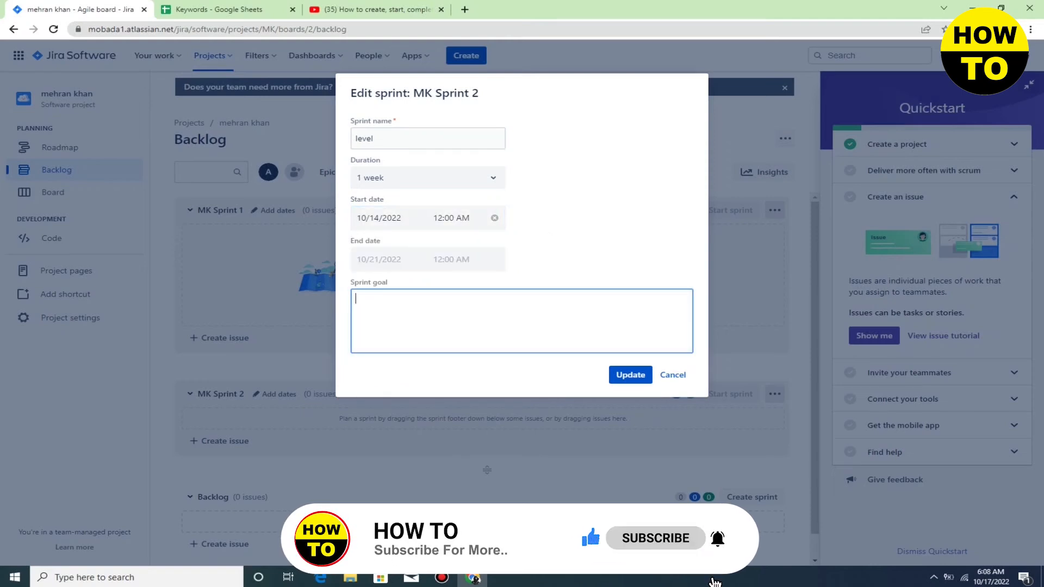
type("compl")
type("ete the ")
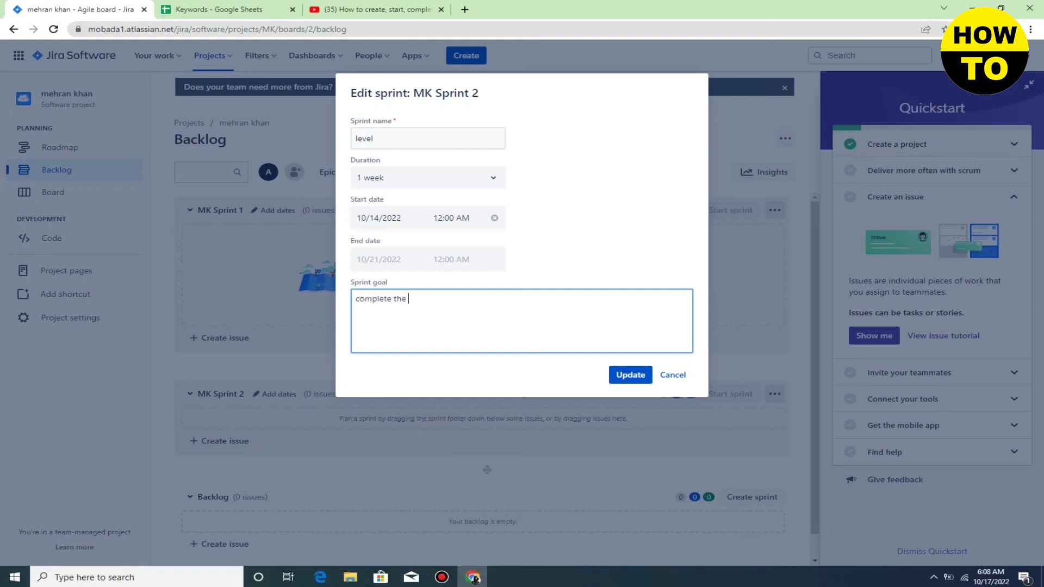
type("sales goal")
Step: Save the sprint with goal 'complete the sales goal'
left_click(630, 374)
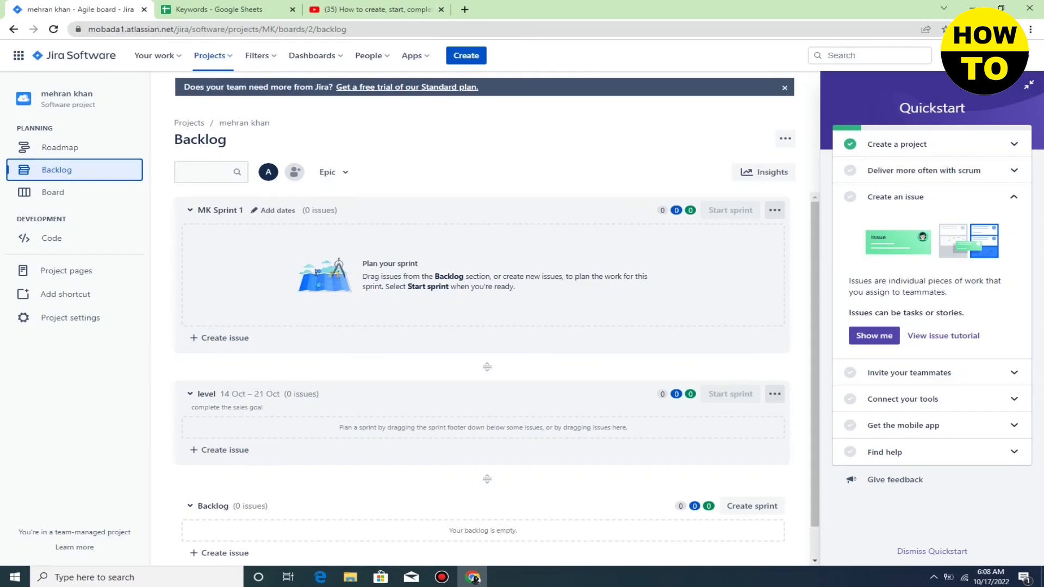